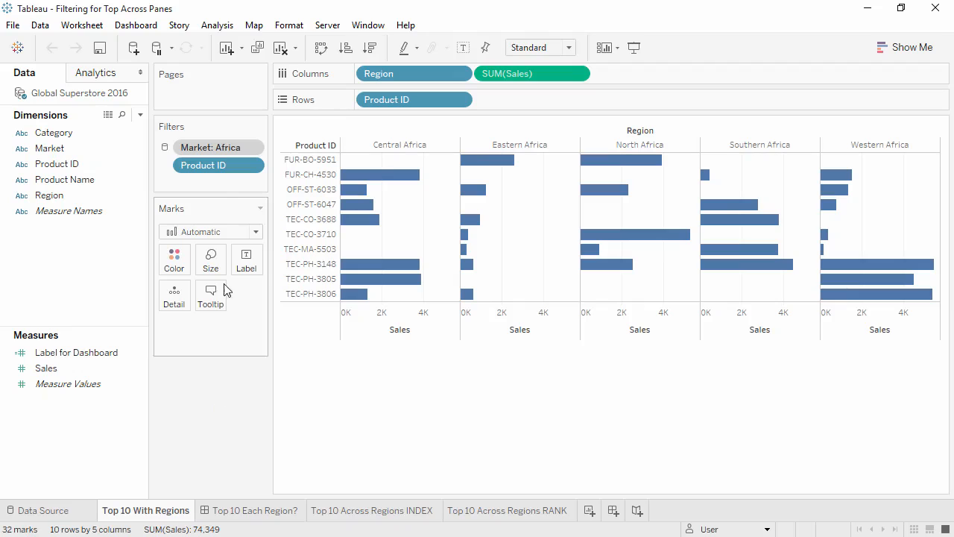
# Examine the Top limit settings of the existing Product ID filter, leaving the filter as it is.
pyautogui.rightClick(222, 172)
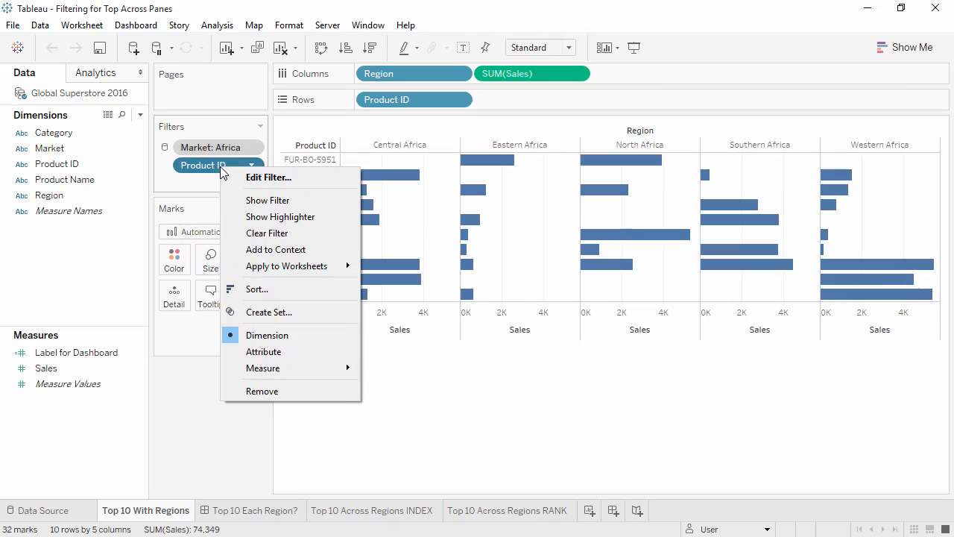
pyautogui.click(248, 177)
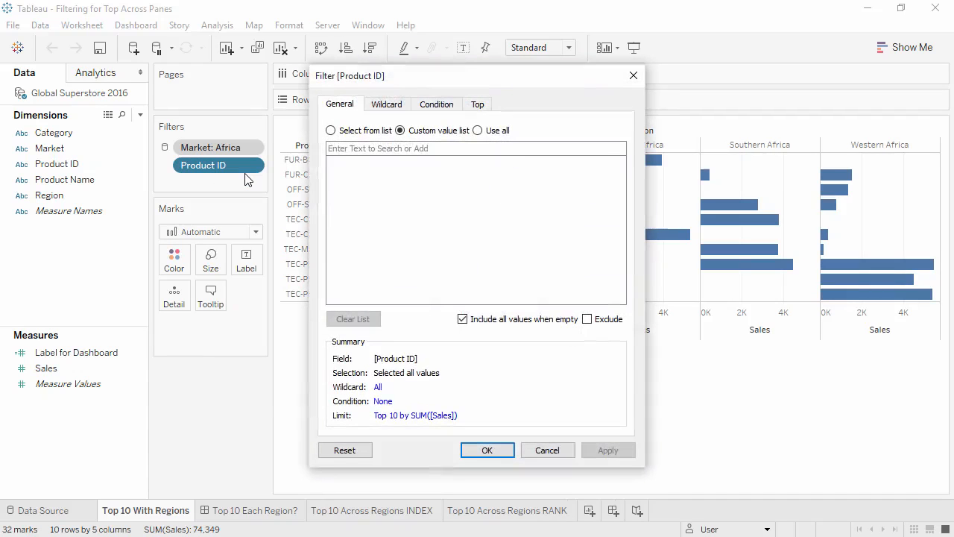
pyautogui.click(478, 105)
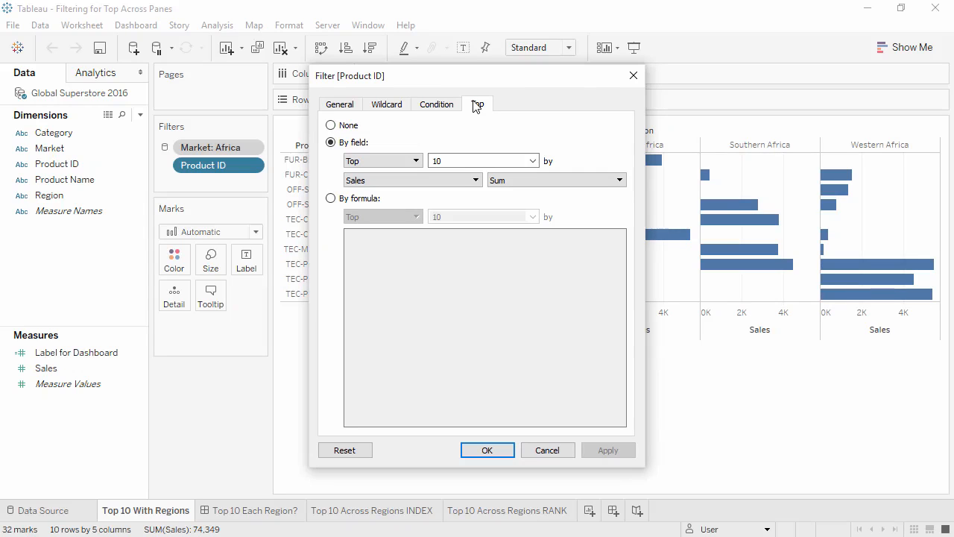
pyautogui.click(638, 75)
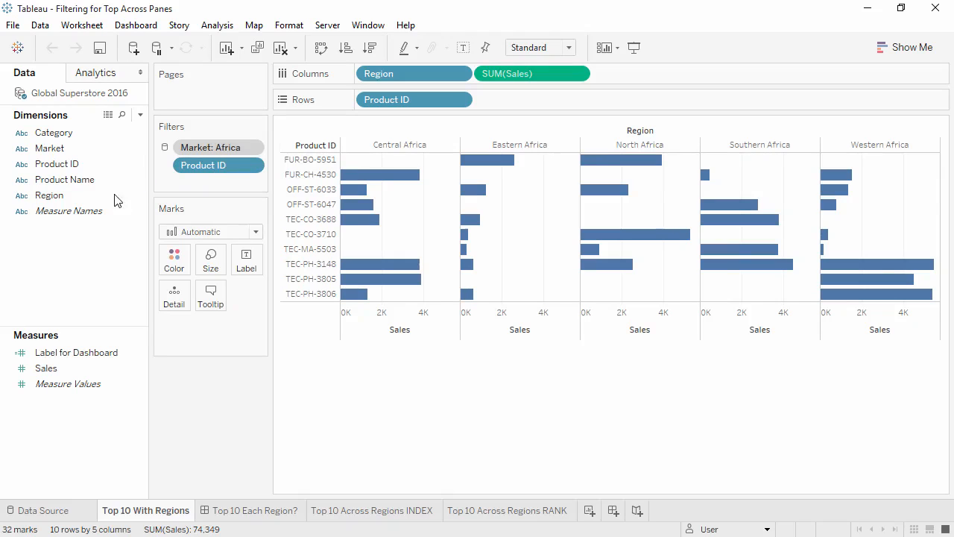
# Add a Region filter to the Top 10 With Regions sheet that keeps only Eastern Africa.
pyautogui.moveTo(109, 195); pyautogui.dragTo(191, 182)
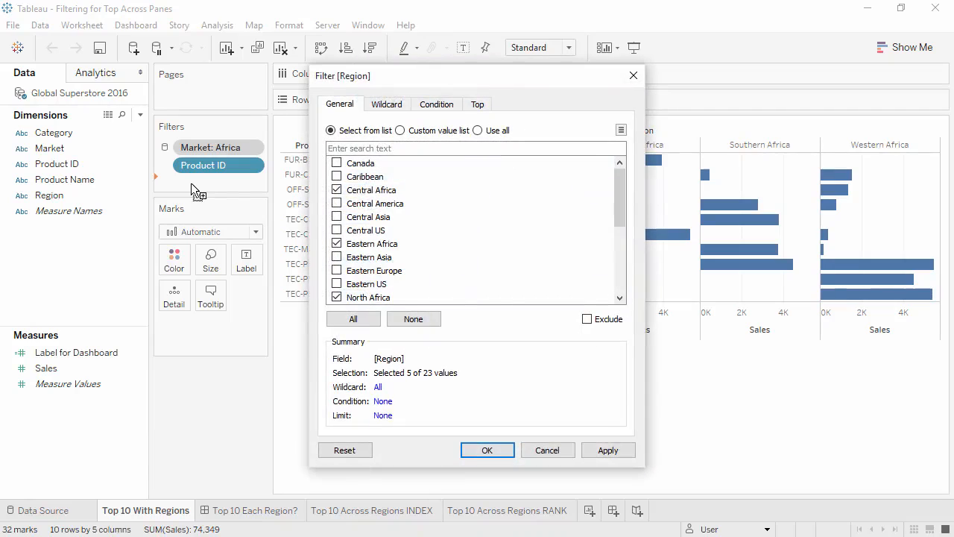
pyautogui.click(413, 318)
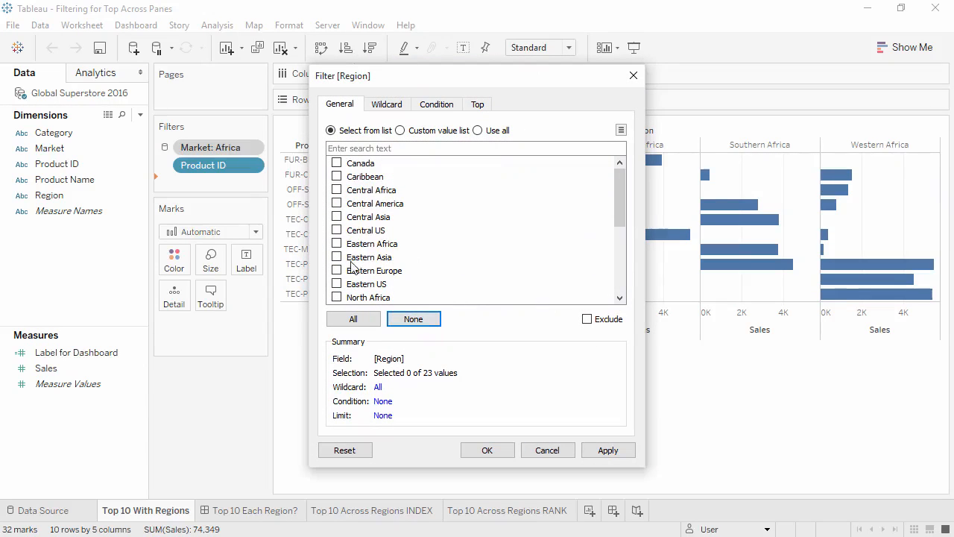
pyautogui.click(337, 244)
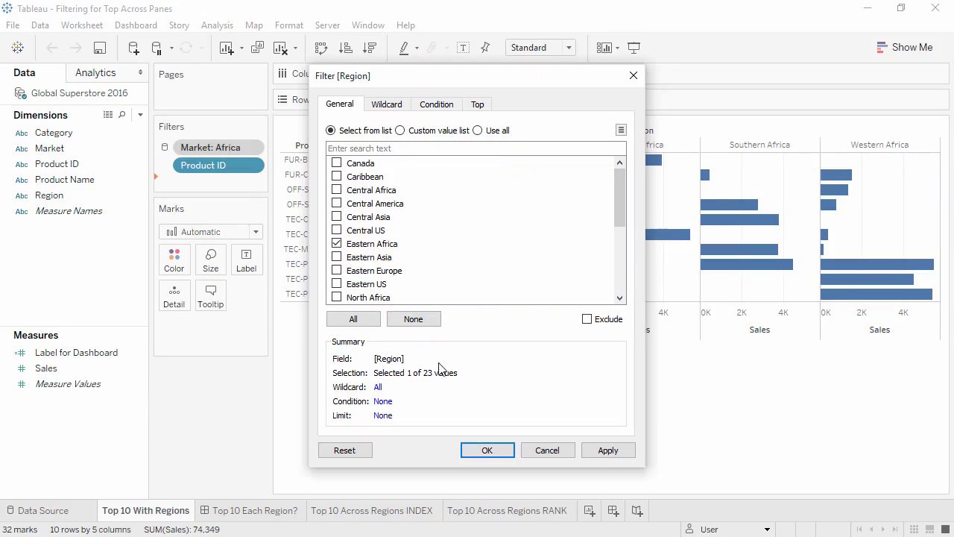
pyautogui.click(477, 453)
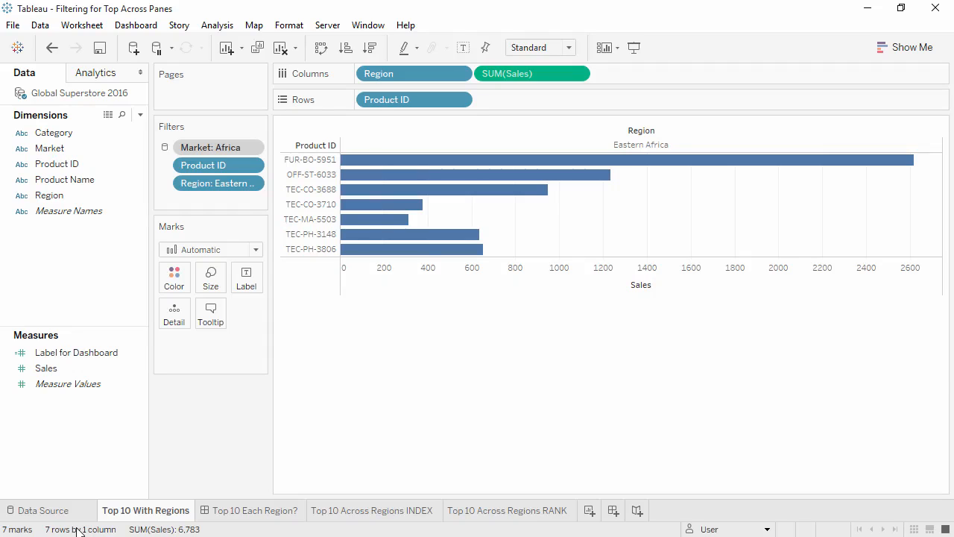
# On the Top 10 Each Region? dashboard, set the Region filter to Eastern Africa.
pyautogui.click(249, 518)
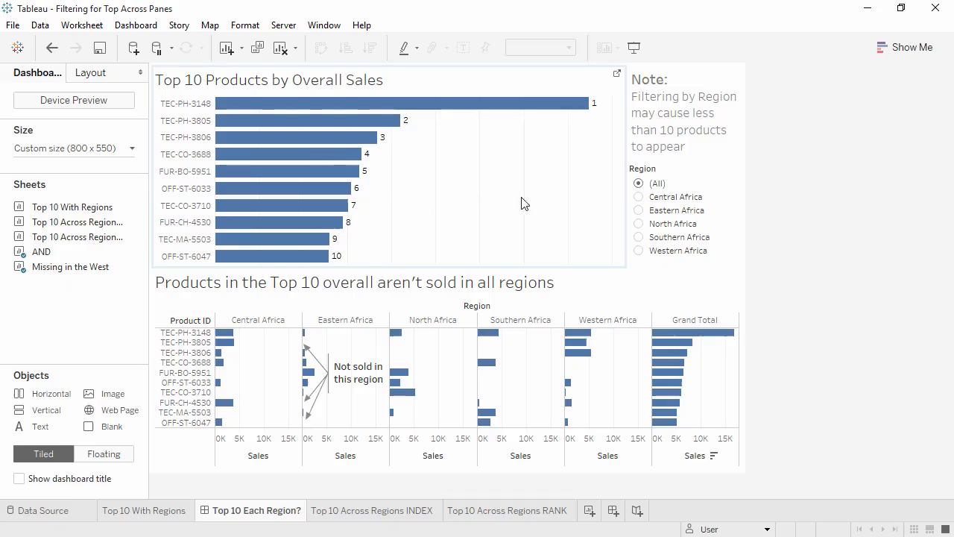
pyautogui.click(639, 213)
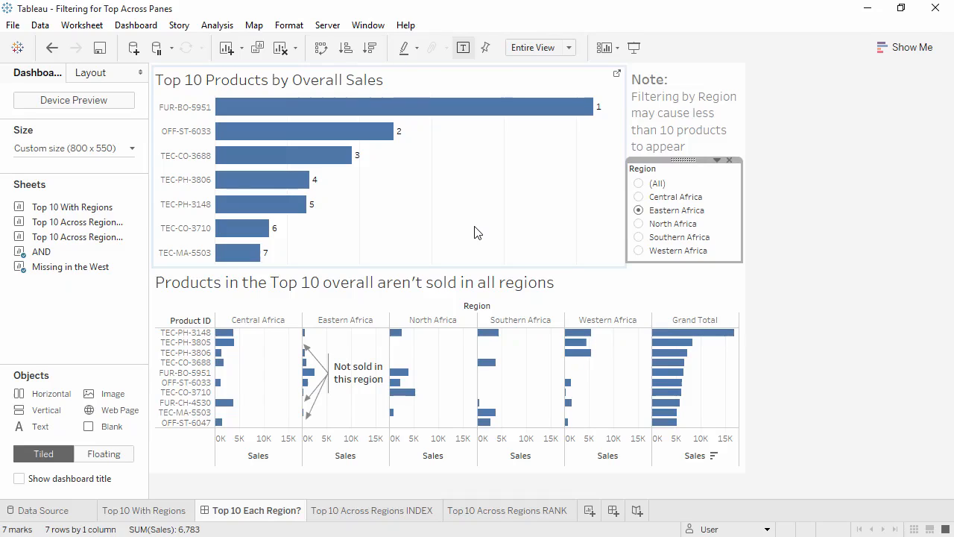
# On the Top 10 With Regions sheet, make the Region filter a context filter.
pyautogui.click(167, 514)
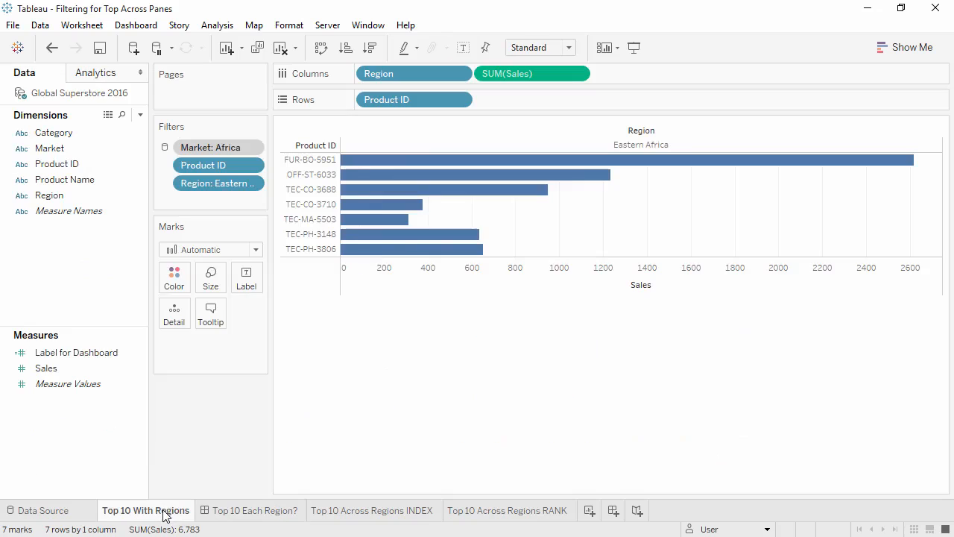
pyautogui.rightClick(192, 183)
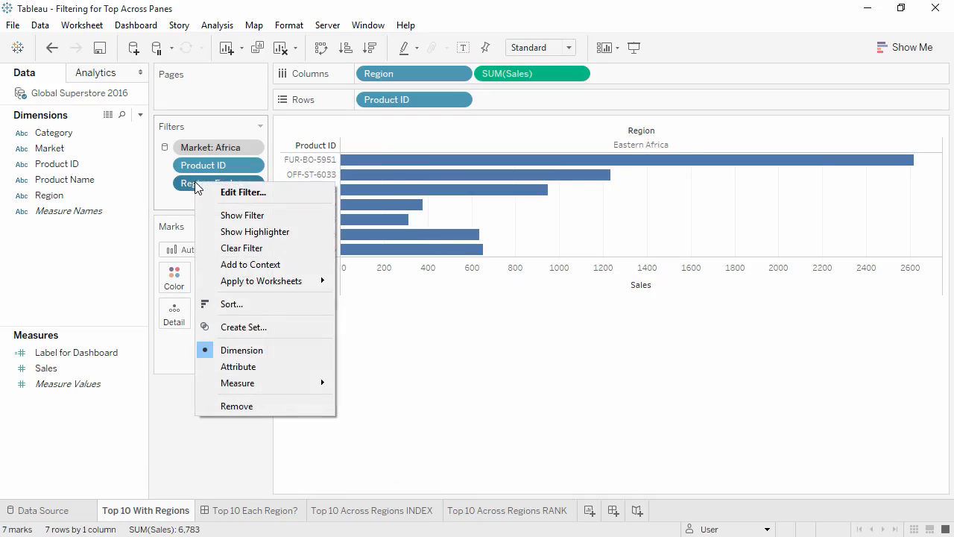
pyautogui.click(241, 265)
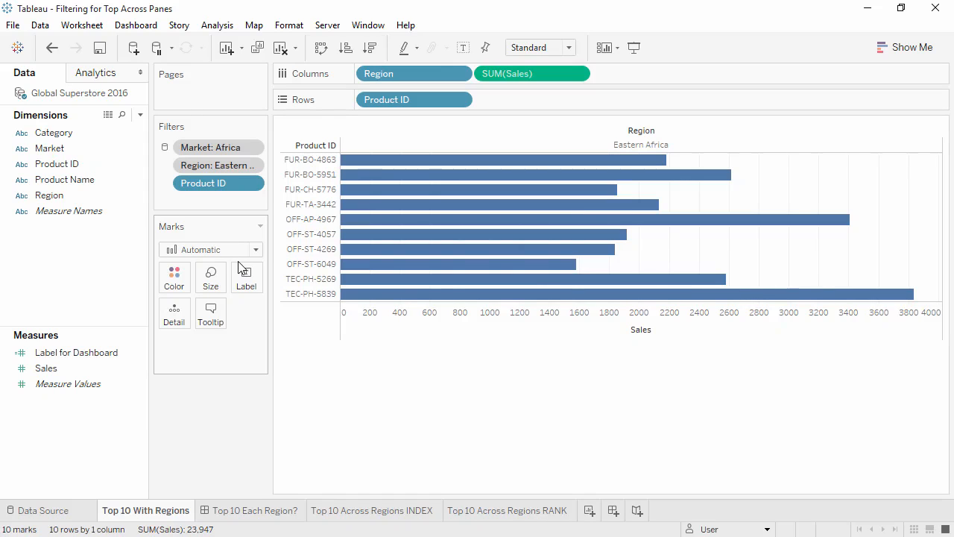
# On the Top 10 Across Regions INDEX sheet, create a calculated field named Index with the formula INDEX().
pyautogui.click(365, 512)
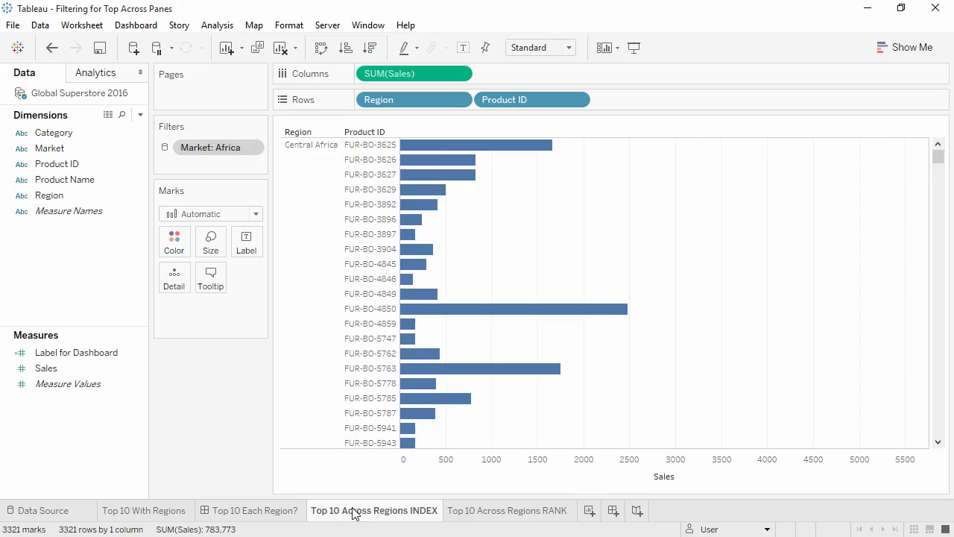
pyautogui.rightClick(63, 464)
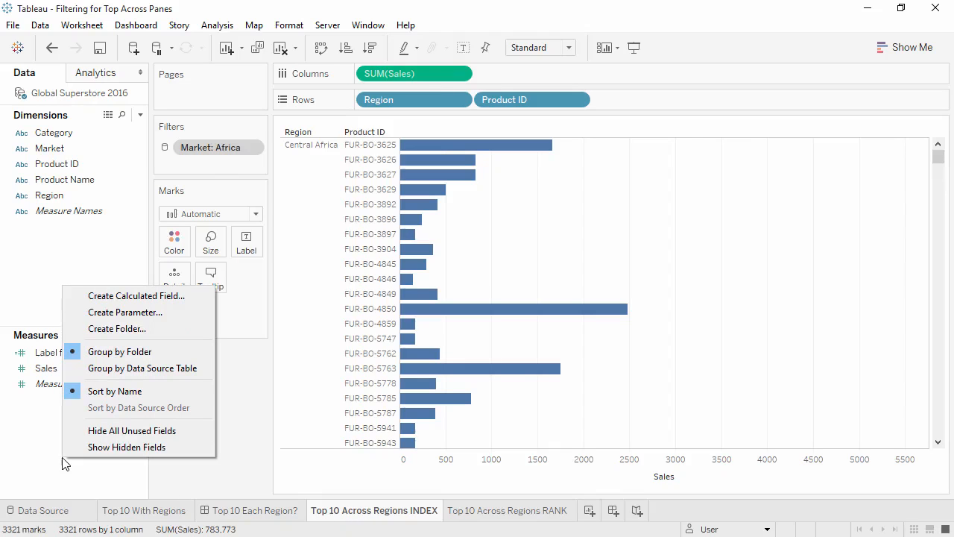
pyautogui.click(137, 296)
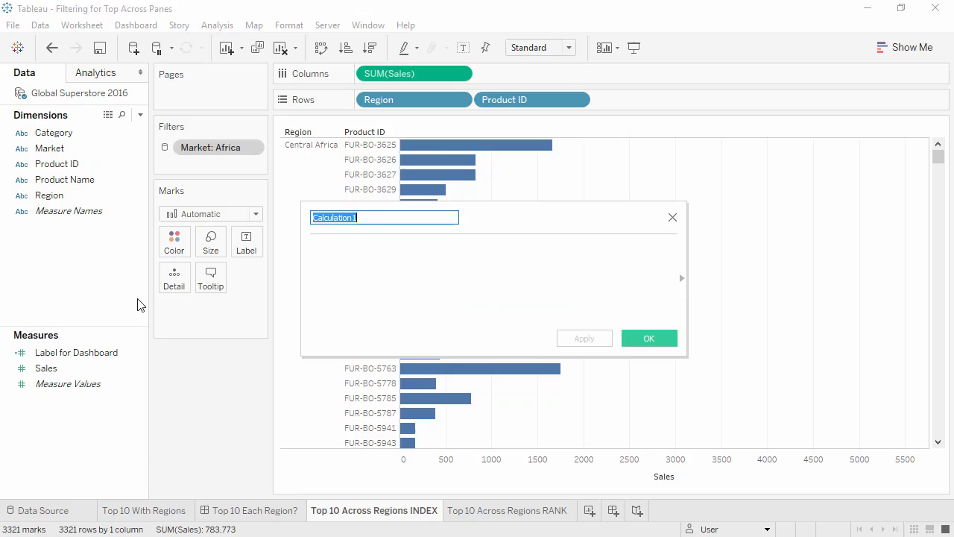
pyautogui.write('Index')
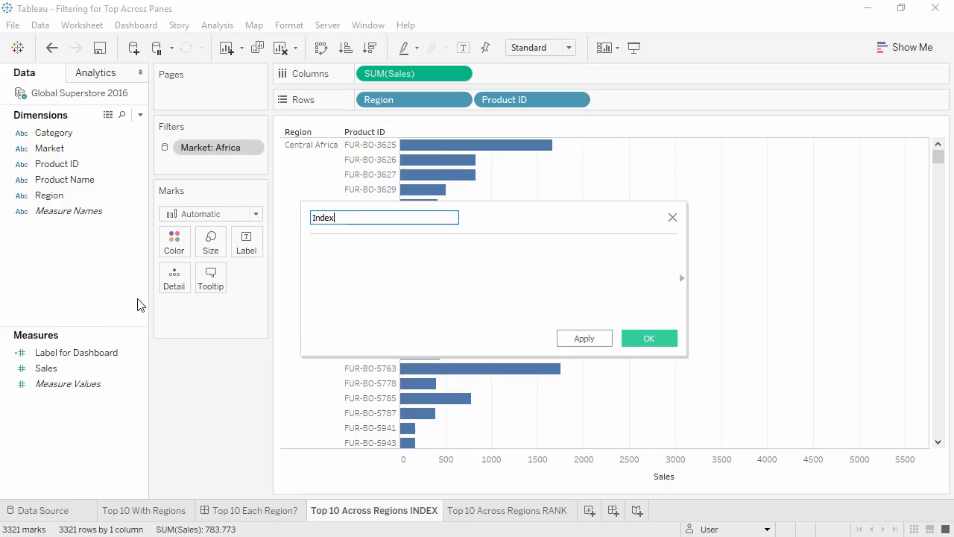
pyautogui.click(333, 294)
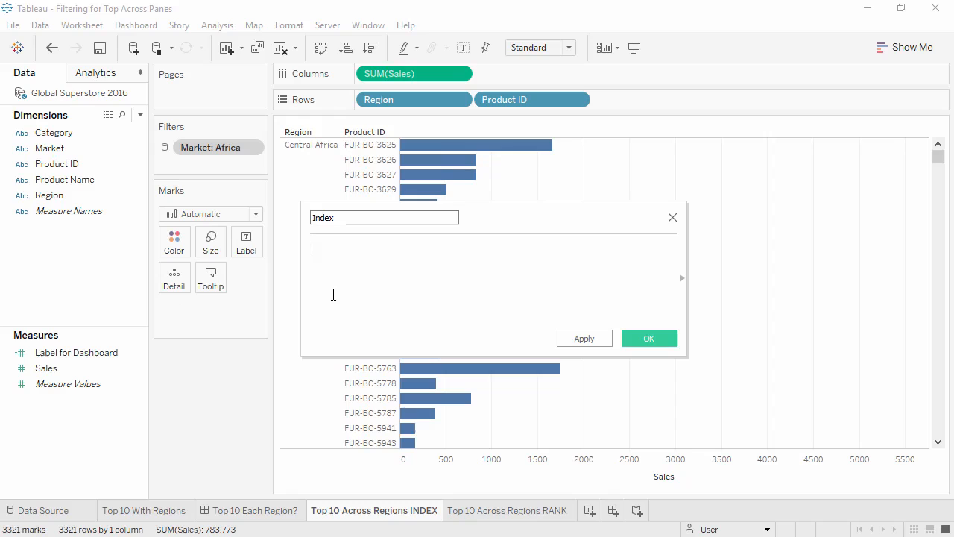
pyautogui.write('INDEX()')
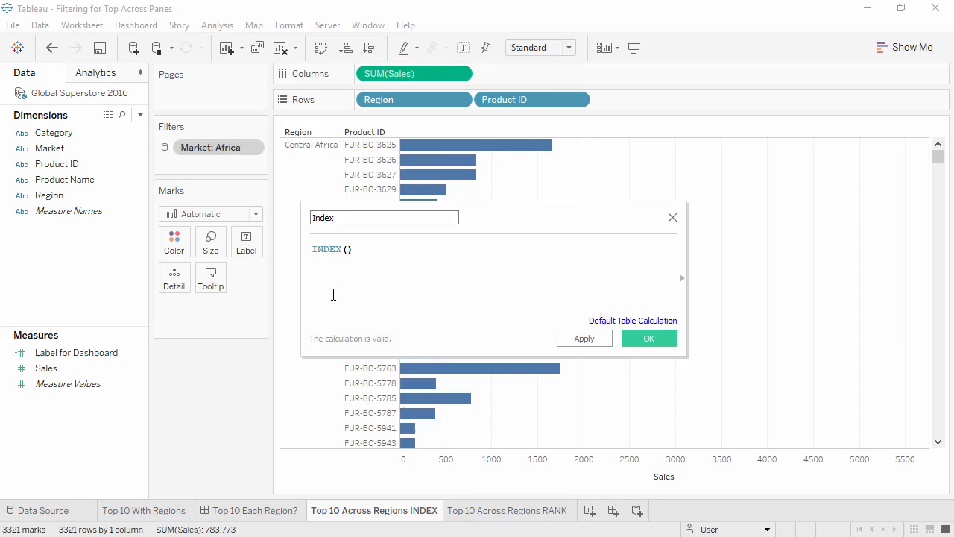
pyautogui.click(644, 337)
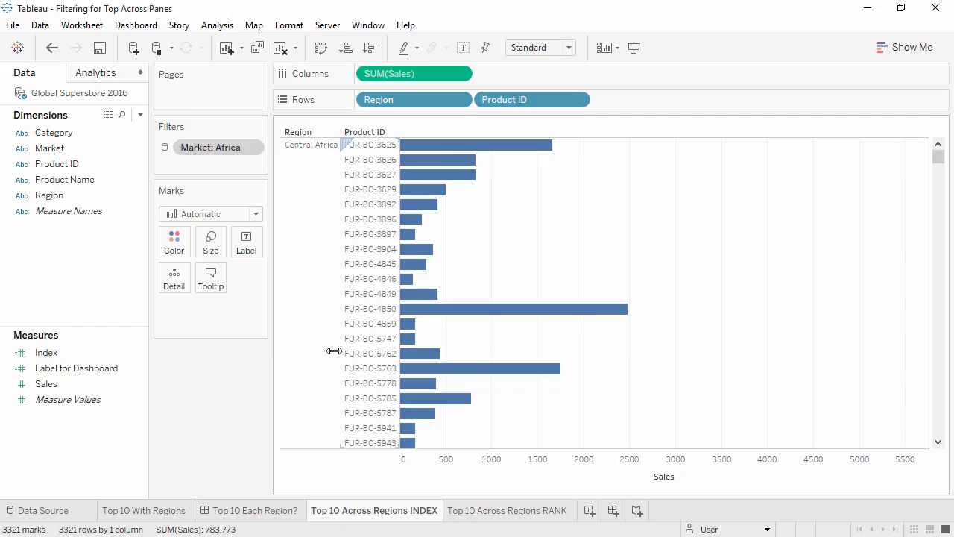
# Convert the Index measure to discrete and place it on Rows between Region and Product ID.
pyautogui.click(97, 355)
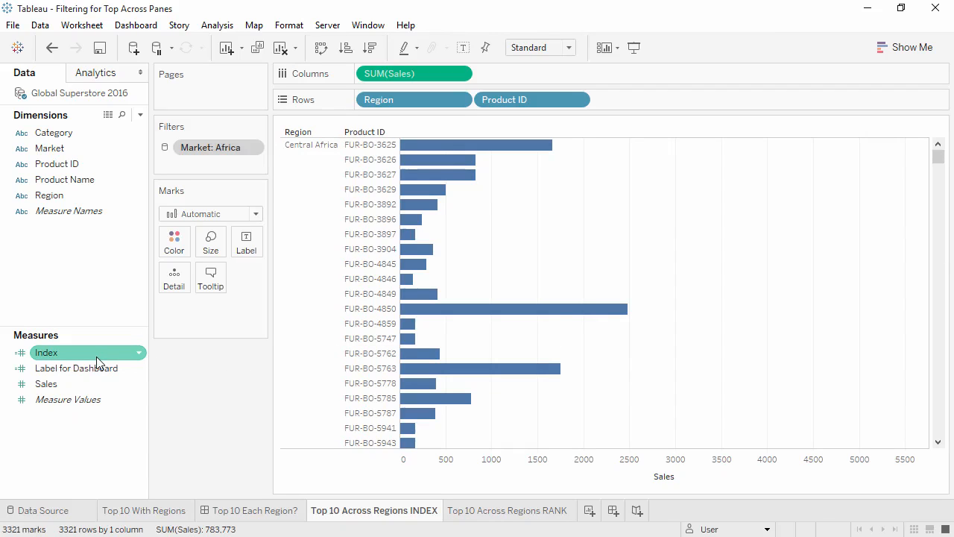
pyautogui.rightClick(97, 363)
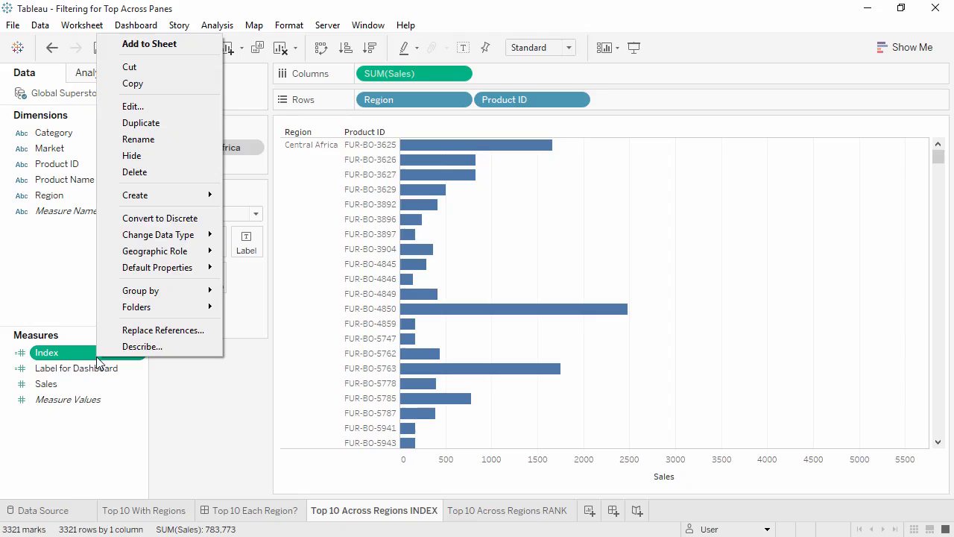
pyautogui.click(163, 222)
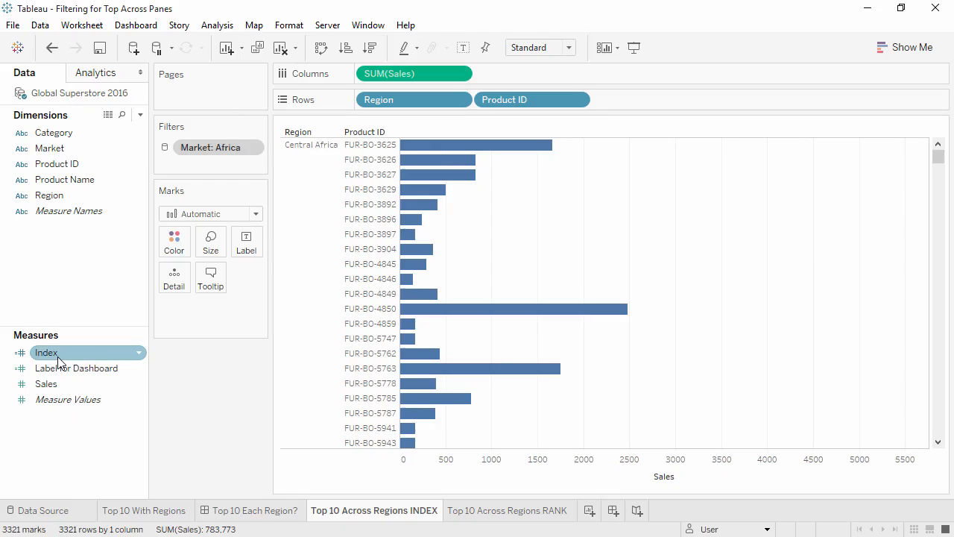
pyautogui.moveTo(58, 360)
pyautogui.mouseDown()
pyautogui.moveTo(320, 211)
pyautogui.moveTo(453, 127)
pyautogui.moveTo(466, 104)
pyautogui.mouseUp()
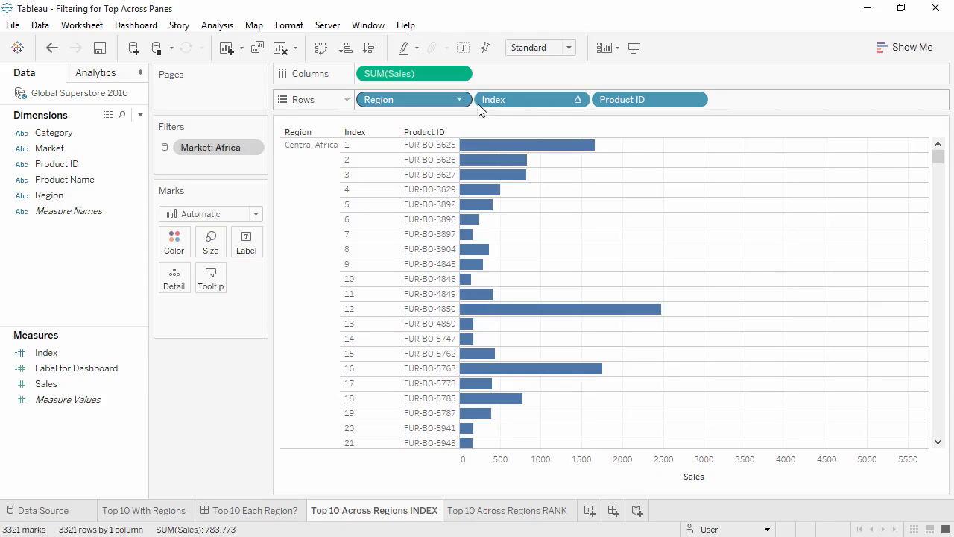
# Set the Index table calculation to compute using specific dimensions, at the level Product ID, restarting every Region.
pyautogui.rightClick(500, 102)
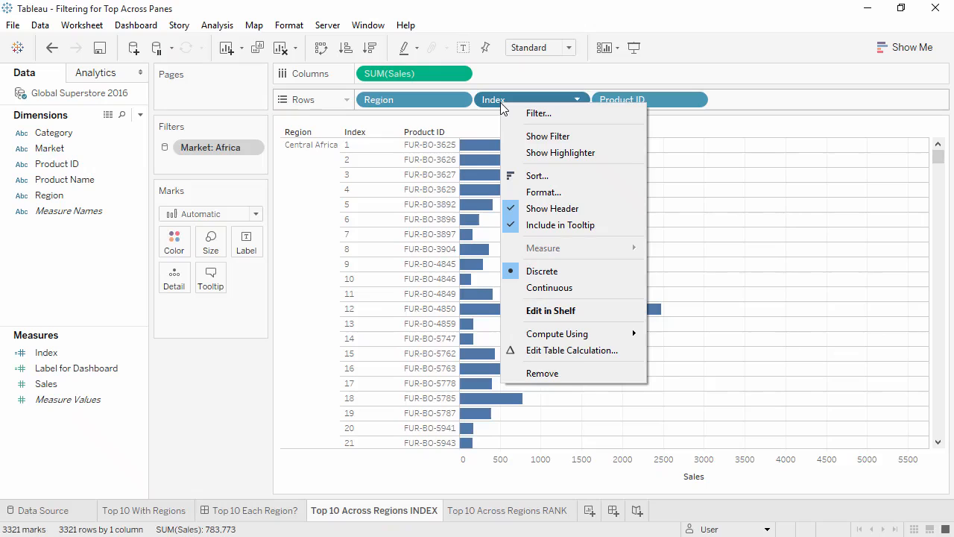
pyautogui.click(562, 350)
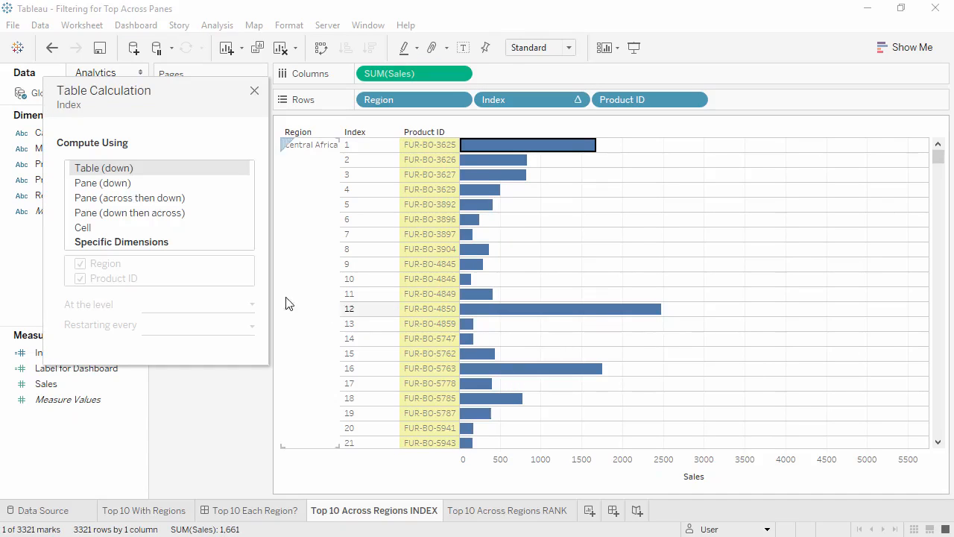
pyautogui.click(147, 246)
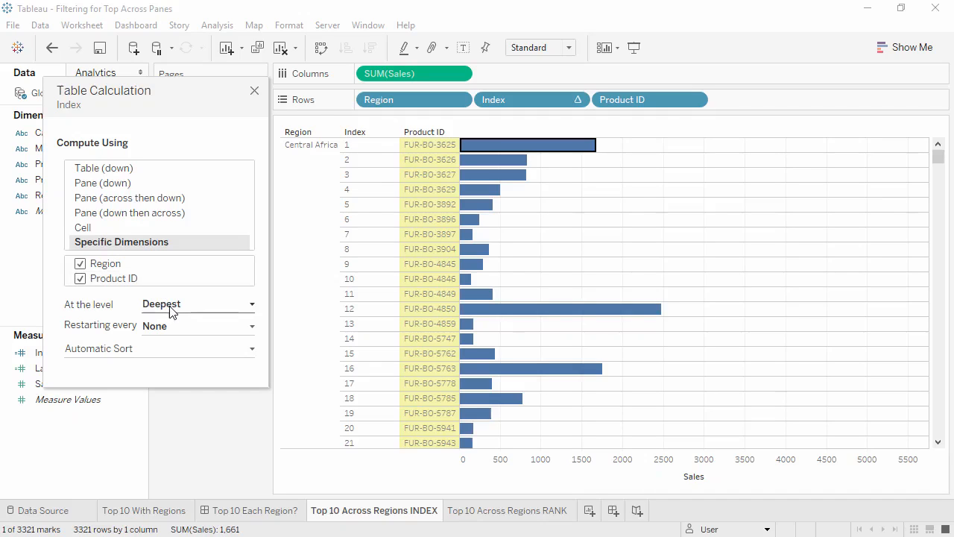
pyautogui.click(171, 307)
pyautogui.click(185, 351)
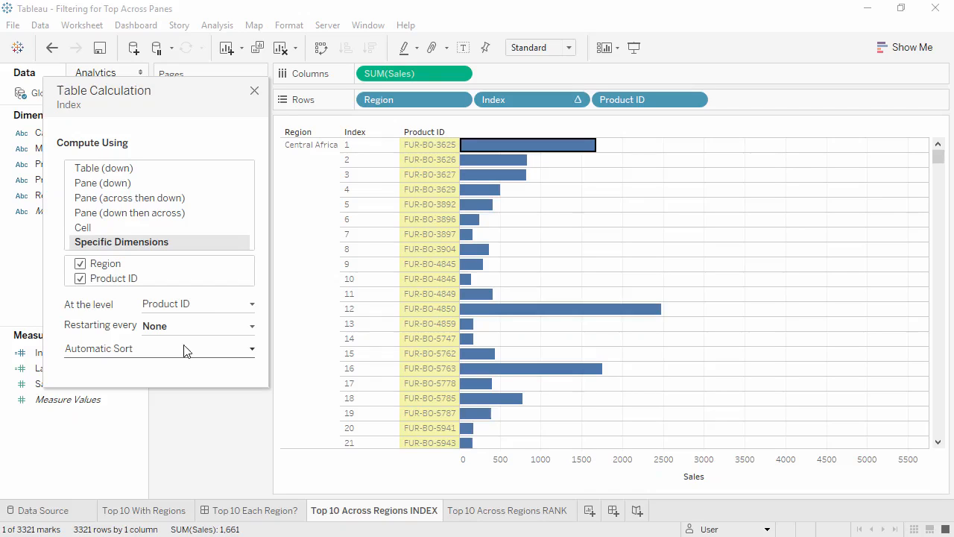
pyautogui.click(186, 328)
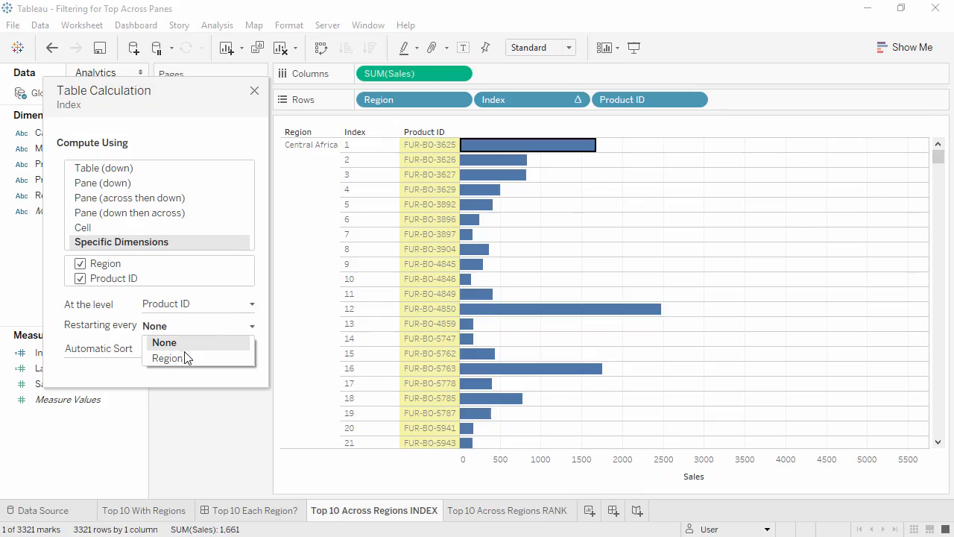
pyautogui.click(185, 357)
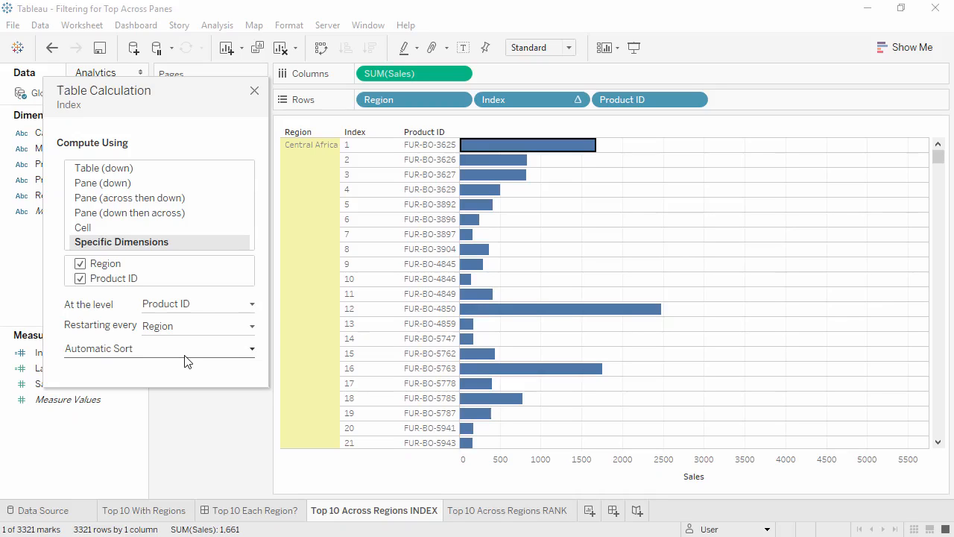
# Give the Index table calculation a custom sort by the sum of Sales in descending order.
pyautogui.click(187, 362)
pyautogui.click(182, 375)
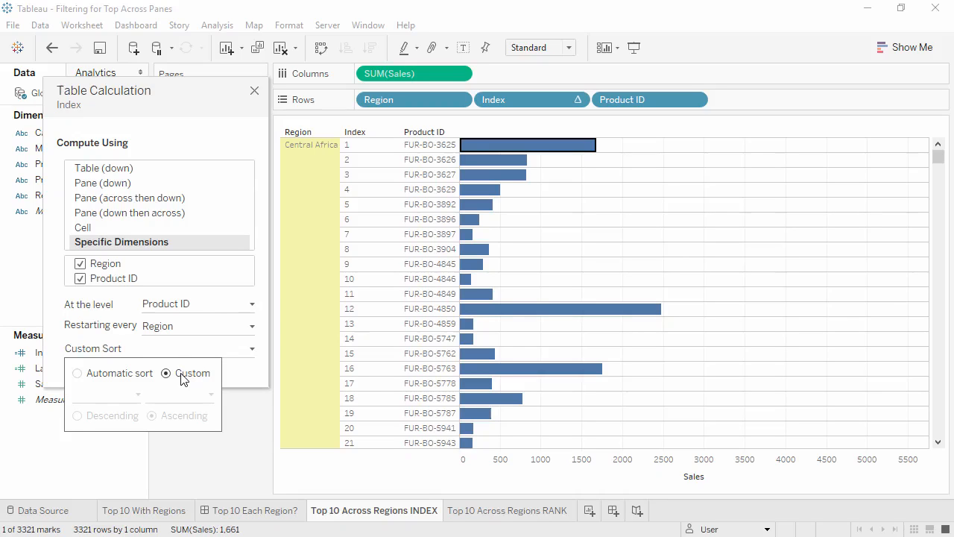
pyautogui.click(130, 415)
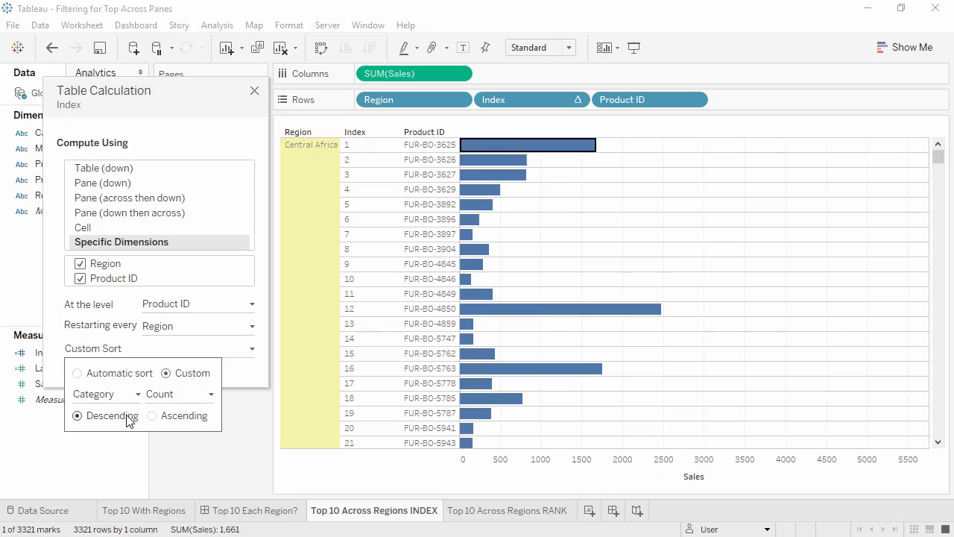
pyautogui.click(134, 396)
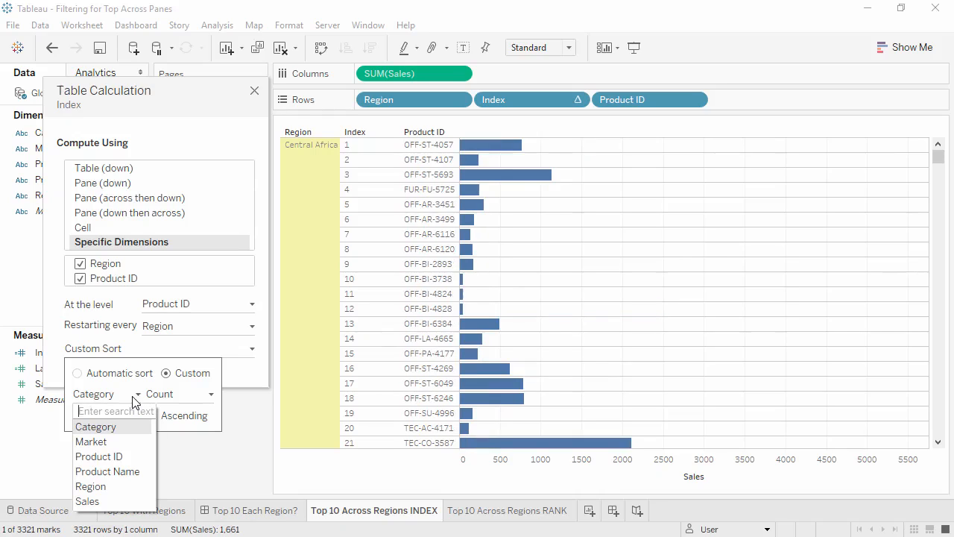
pyautogui.click(128, 502)
pyautogui.click(170, 398)
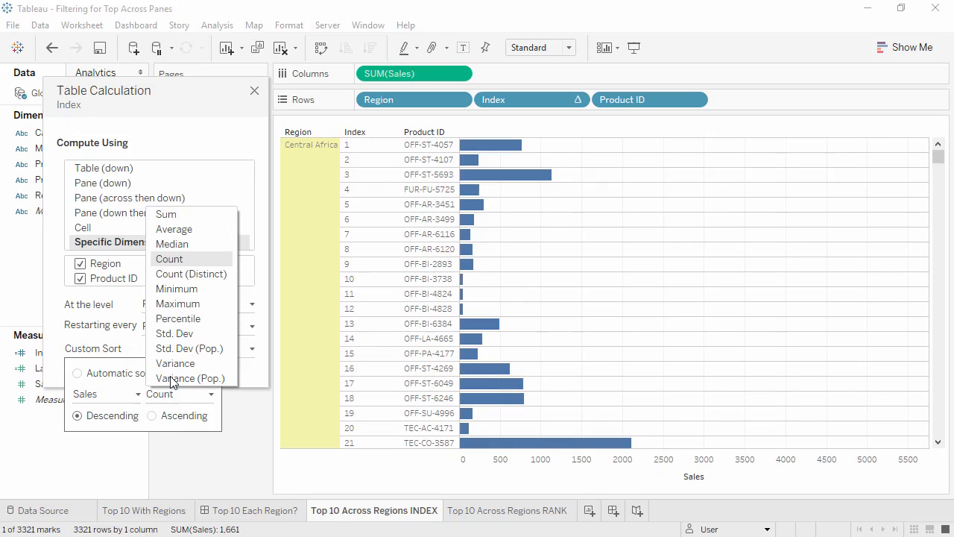
pyautogui.click(187, 215)
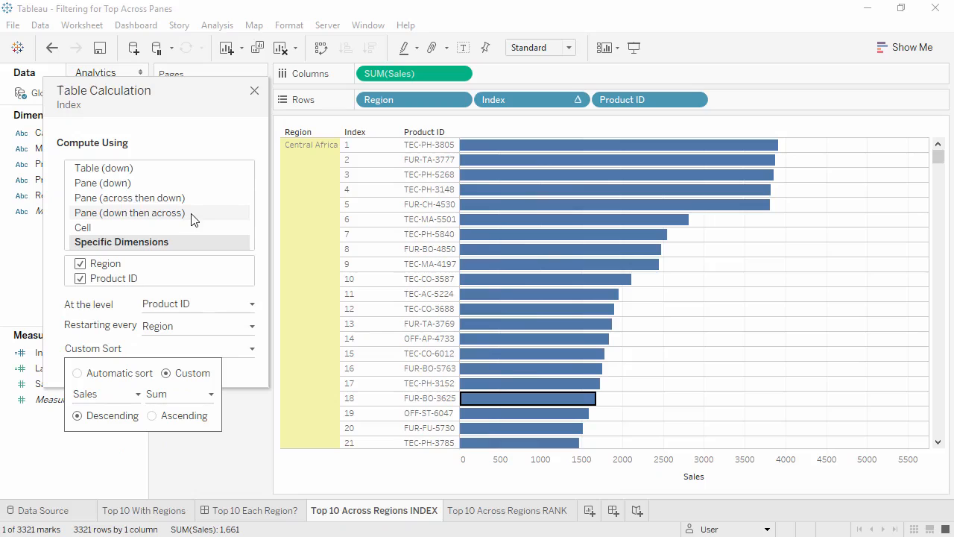
# Add the Index field from Rows as a filter that keeps only the values 1 through 10.
pyautogui.click(254, 90)
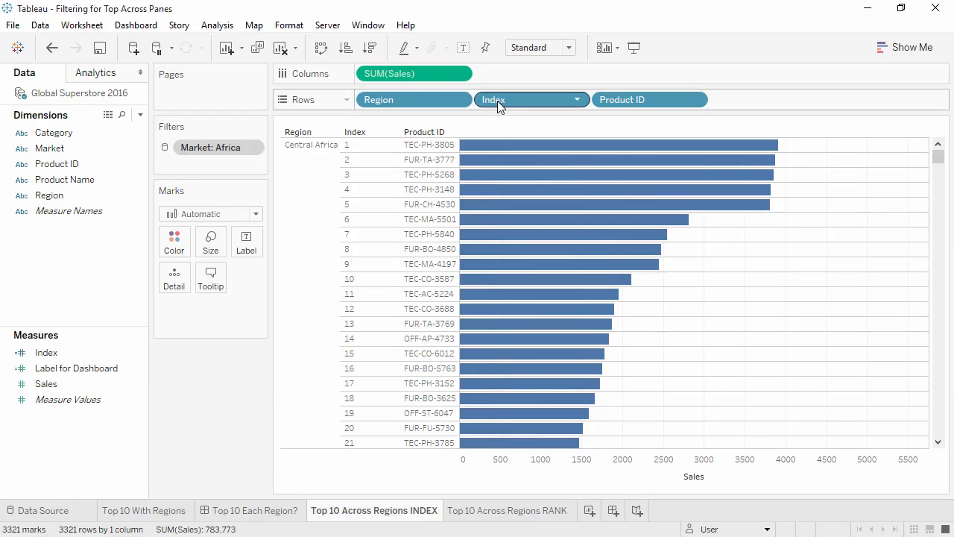
pyautogui.moveTo(498, 105)
pyautogui.moveTo(484, 101); pyautogui.dragTo(242, 170)
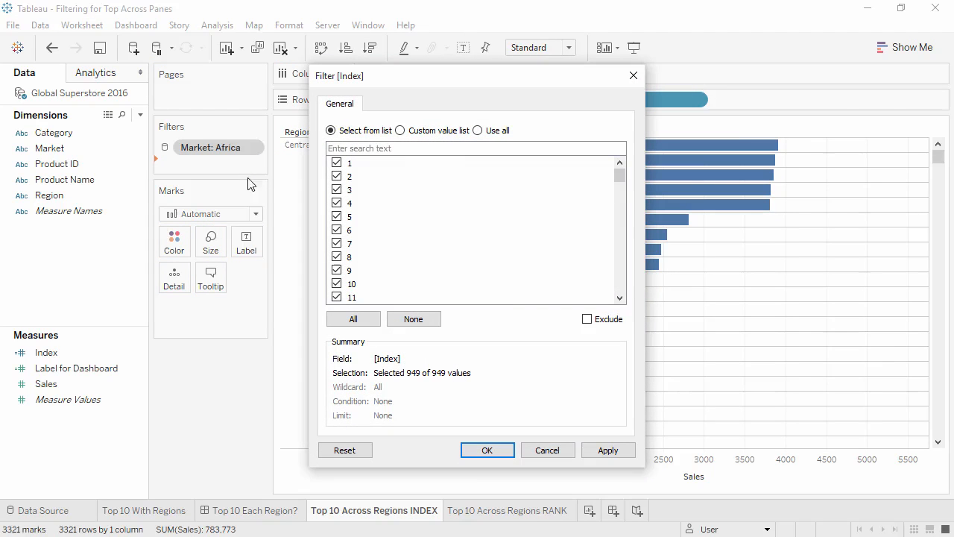
pyautogui.click(411, 320)
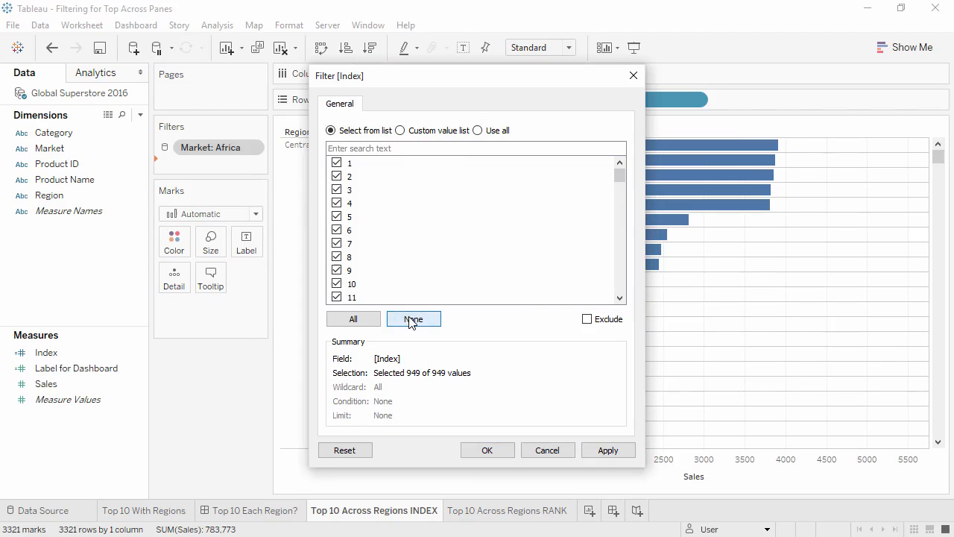
pyautogui.click(336, 283)
pyautogui.click(336, 270)
pyautogui.click(336, 257)
pyautogui.click(337, 243)
pyautogui.click(336, 230)
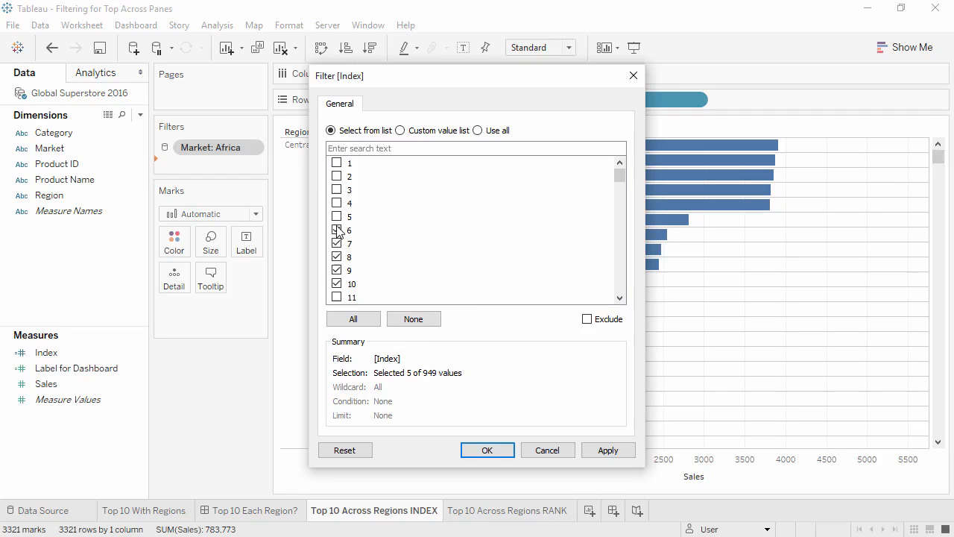
pyautogui.click(336, 216)
pyautogui.click(336, 203)
pyautogui.click(336, 190)
pyautogui.click(337, 176)
pyautogui.click(336, 163)
pyautogui.click(483, 450)
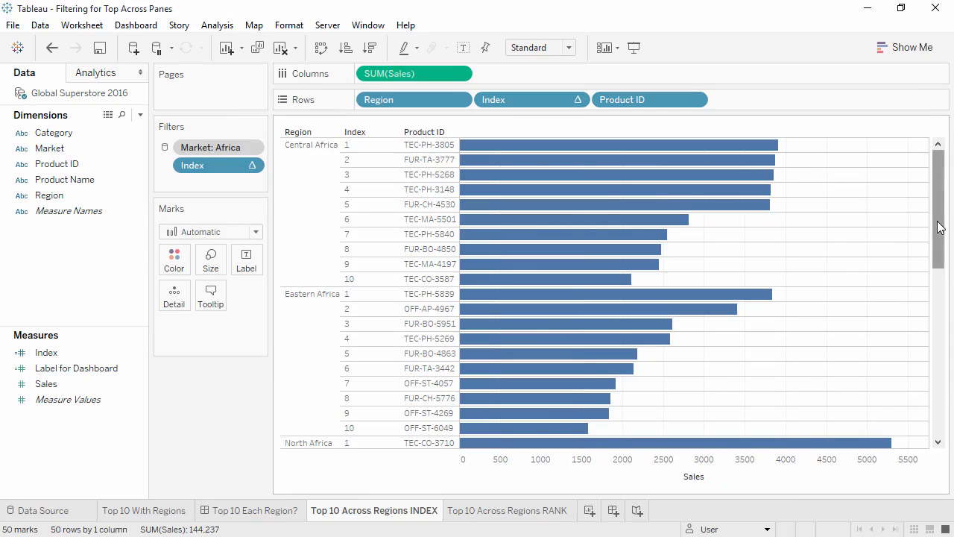
pyautogui.moveTo(939, 228); pyautogui.dragTo(951, 441)
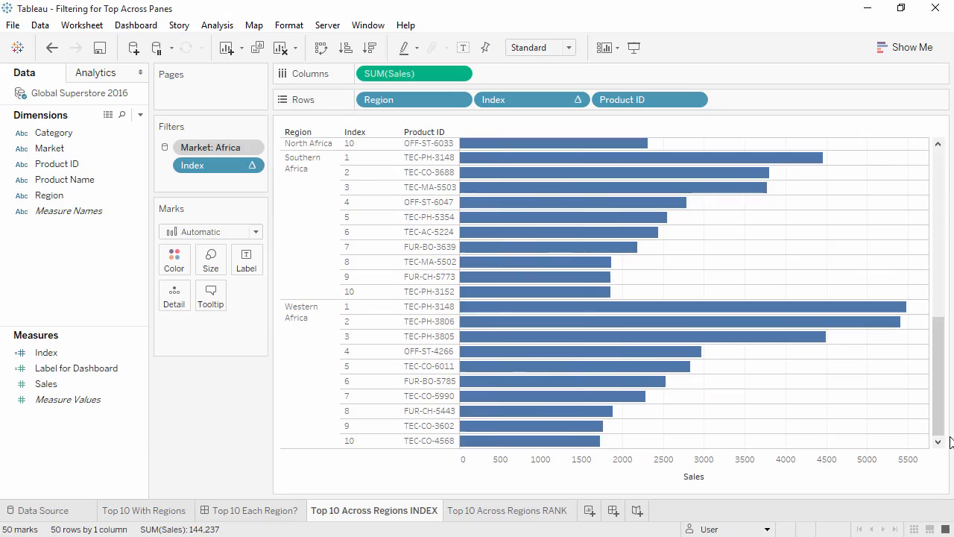
# On the Top 10 Across Regions RANK sheet, create a calculated field named Rank with the formula RANK(SUM(Sales), 'desc').
pyautogui.click(516, 513)
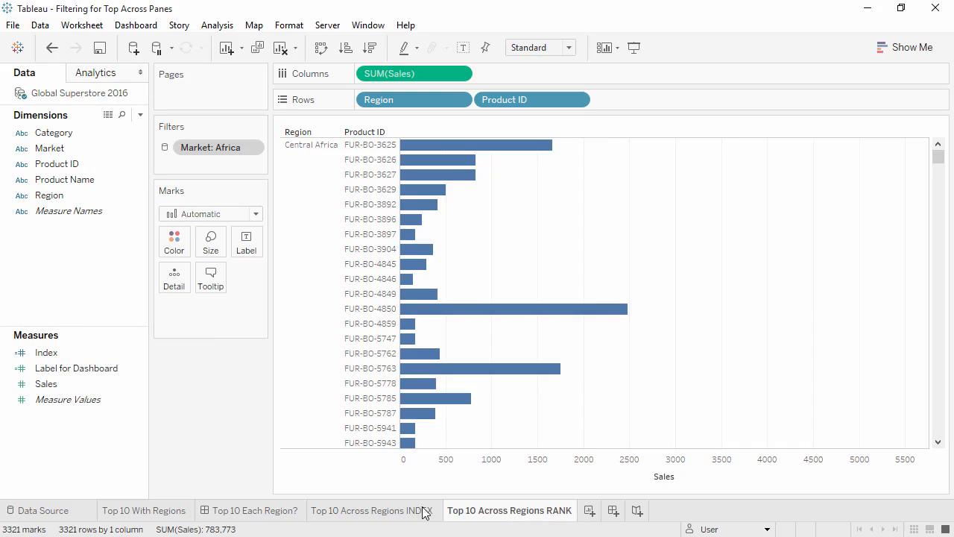
pyautogui.rightClick(66, 461)
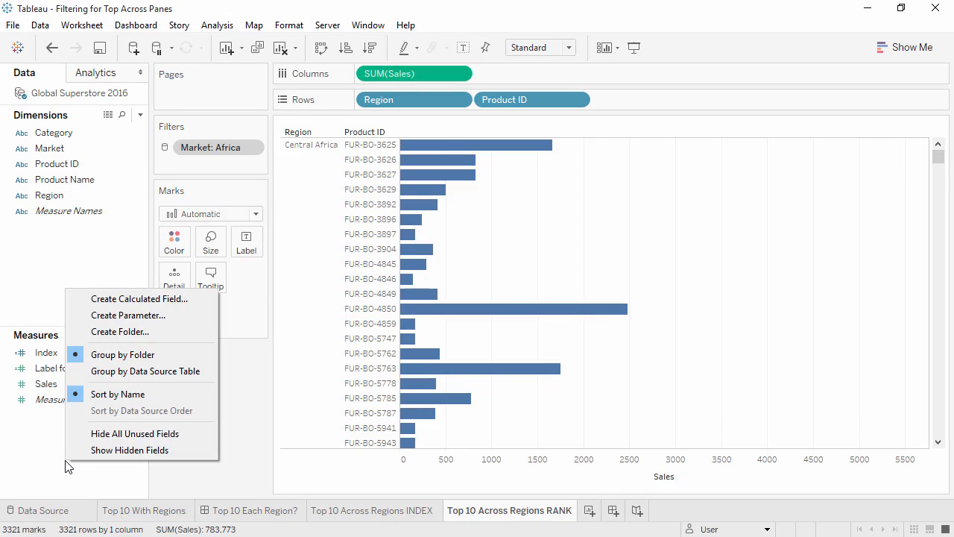
pyautogui.click(117, 301)
pyautogui.write('Rank')
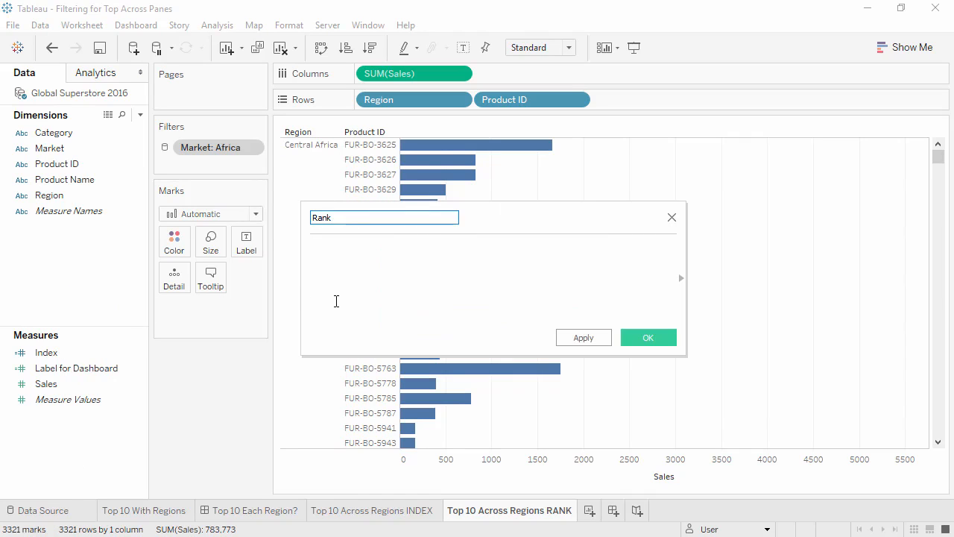
pyautogui.click(336, 302)
pyautogui.write('RANK(')
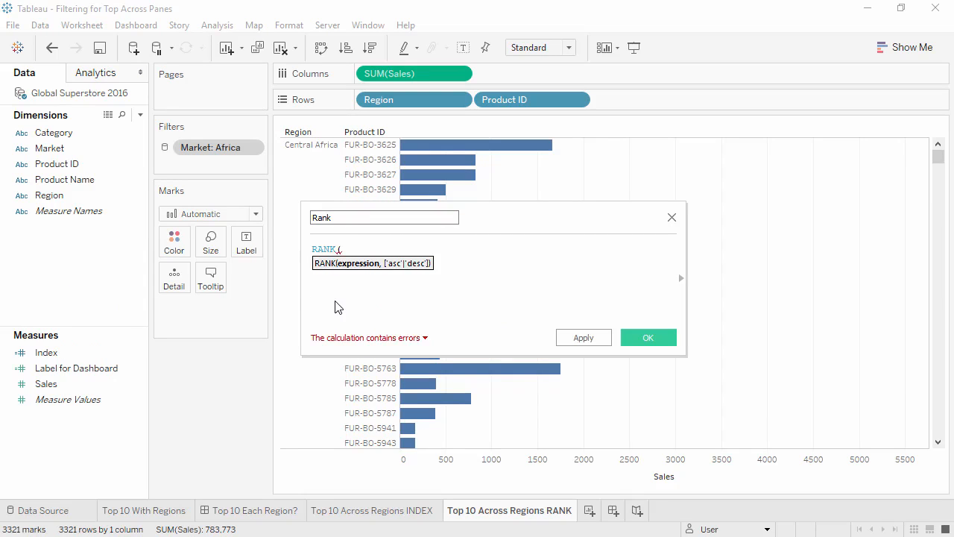
pyautogui.write('SUM(Sales), ')
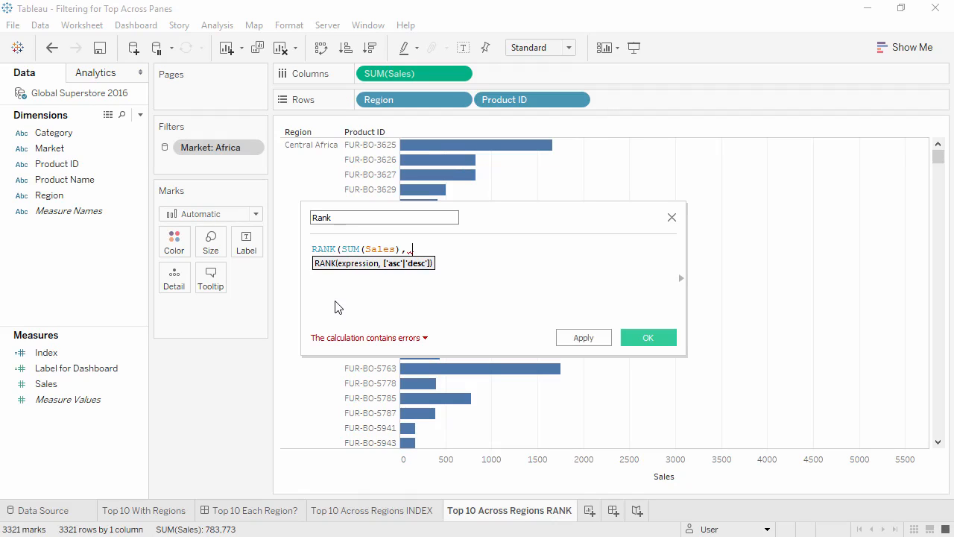
pyautogui.write("'desc')")
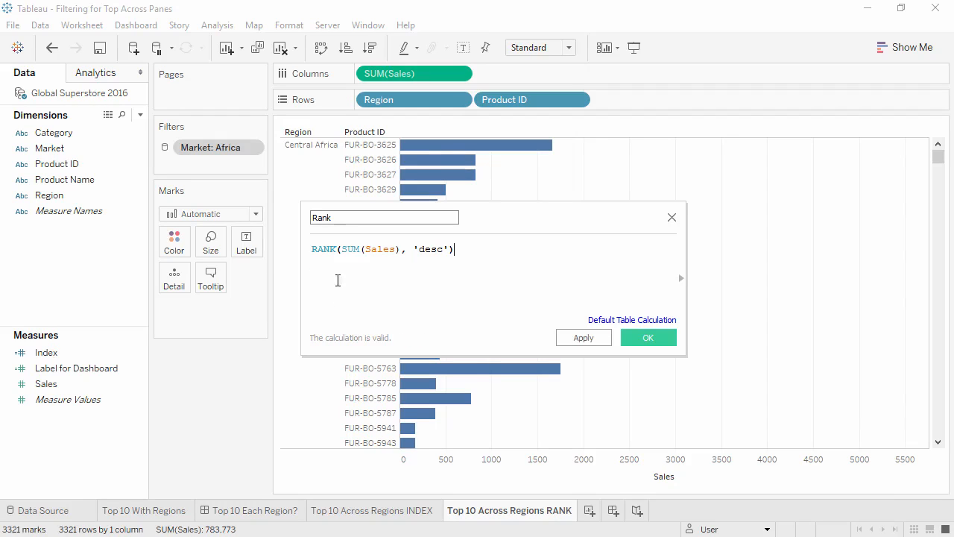
pyautogui.click(344, 249)
pyautogui.moveTo(344, 249); pyautogui.dragTo(452, 248)
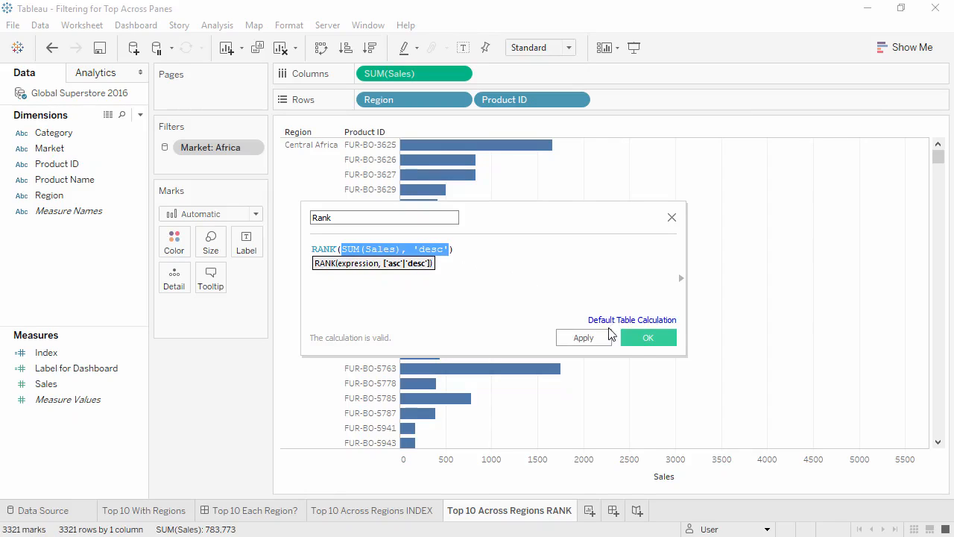
pyautogui.click(631, 337)
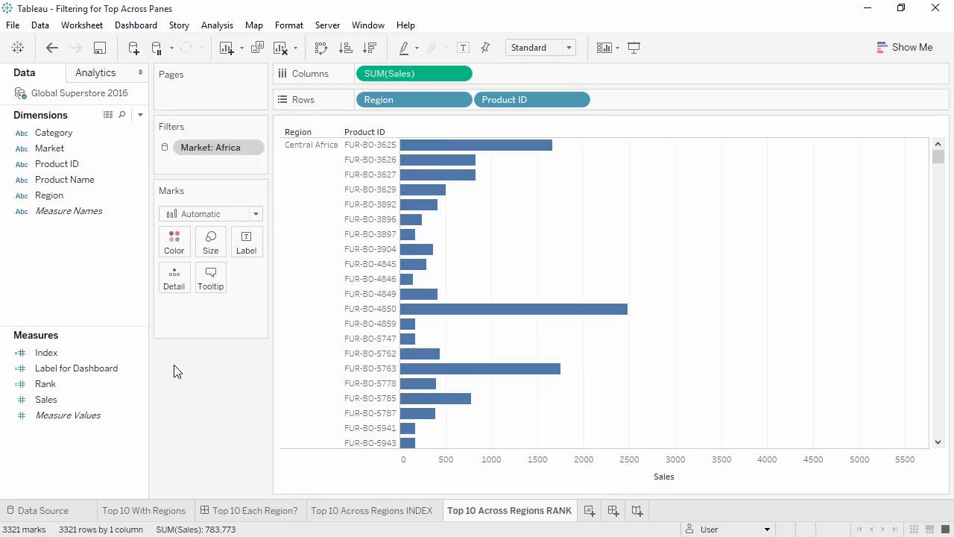
# Convert the Rank measure to discrete and place it on Rows between Region and Product ID.
pyautogui.rightClick(65, 388)
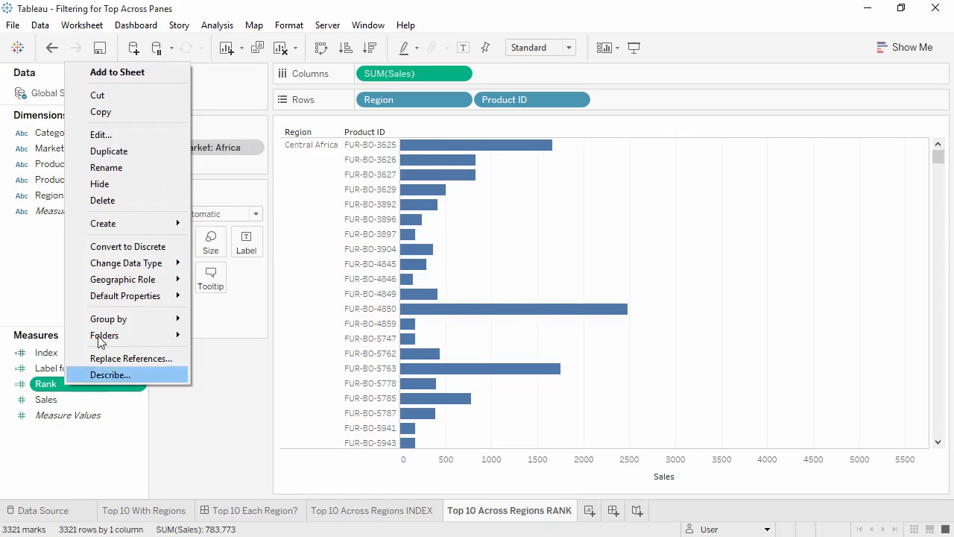
pyautogui.moveTo(131, 258)
pyautogui.press('Escape')
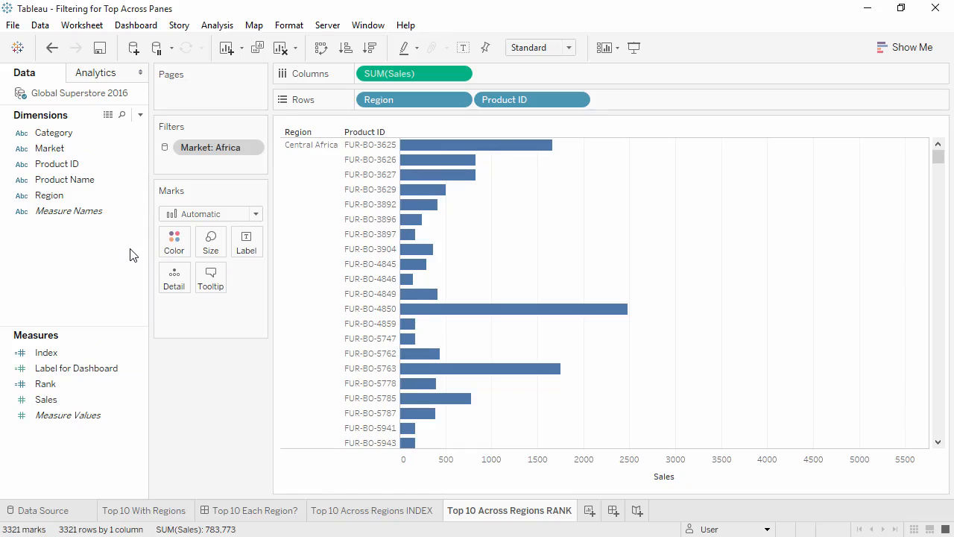
pyautogui.moveTo(75, 385); pyautogui.dragTo(477, 106)
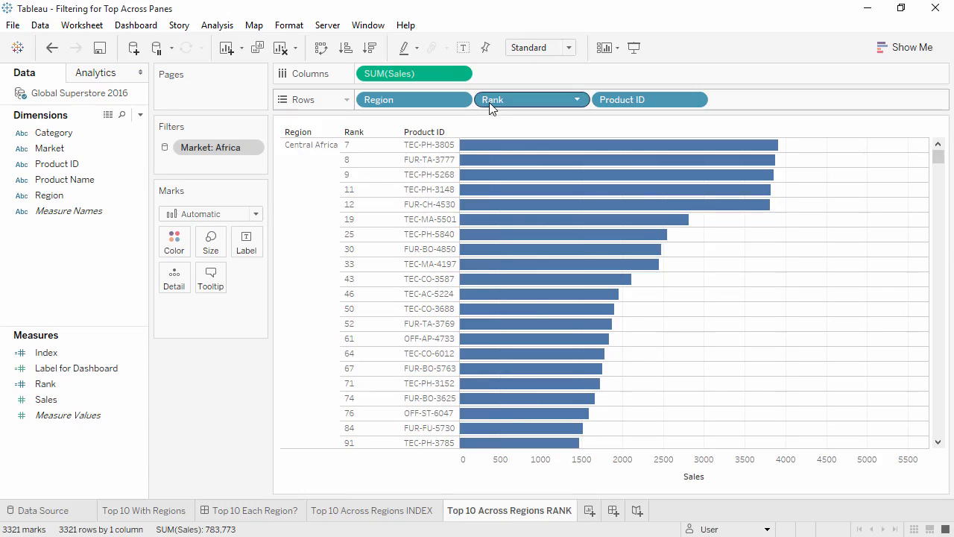
# Set the Rank table calculation on Rows to compute using Pane (down).
pyautogui.rightClick(492, 104)
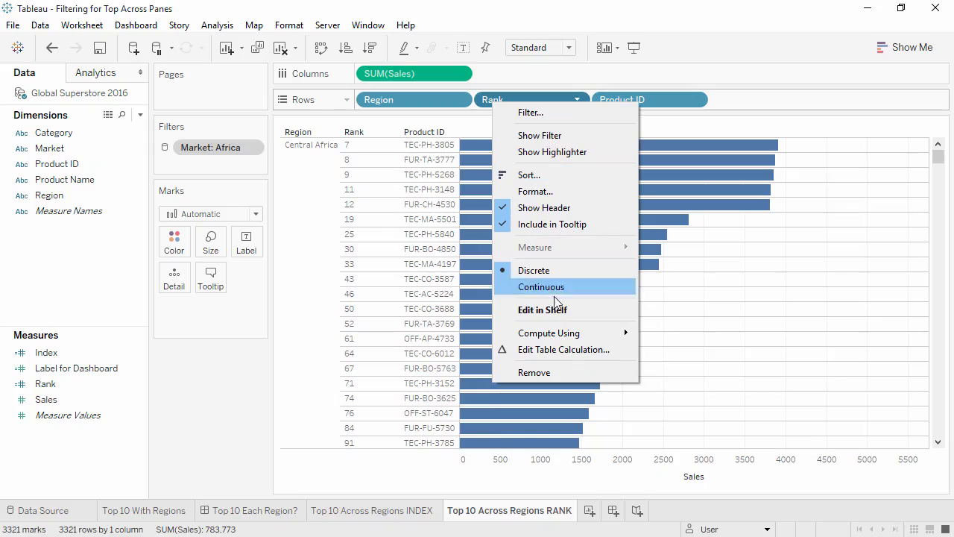
pyautogui.moveTo(558, 335)
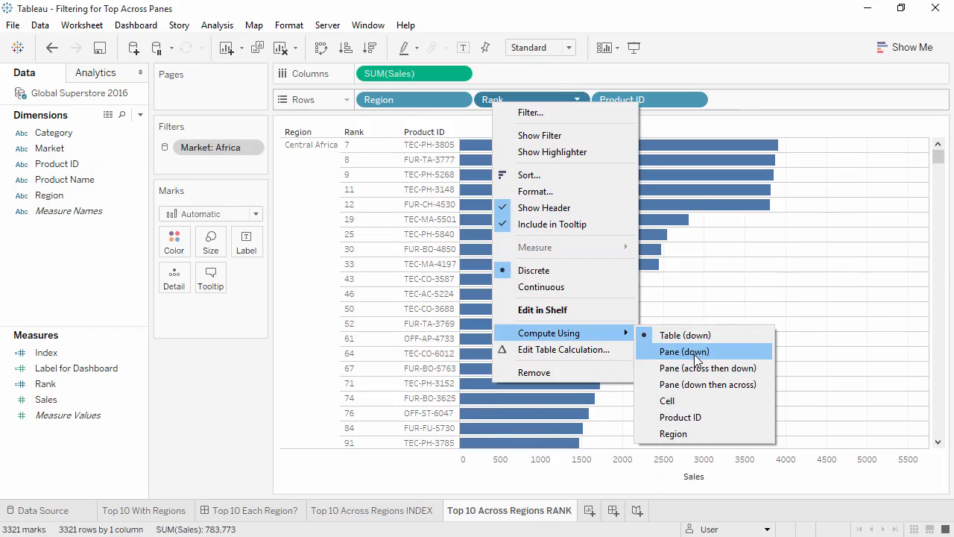
pyautogui.click(685, 351)
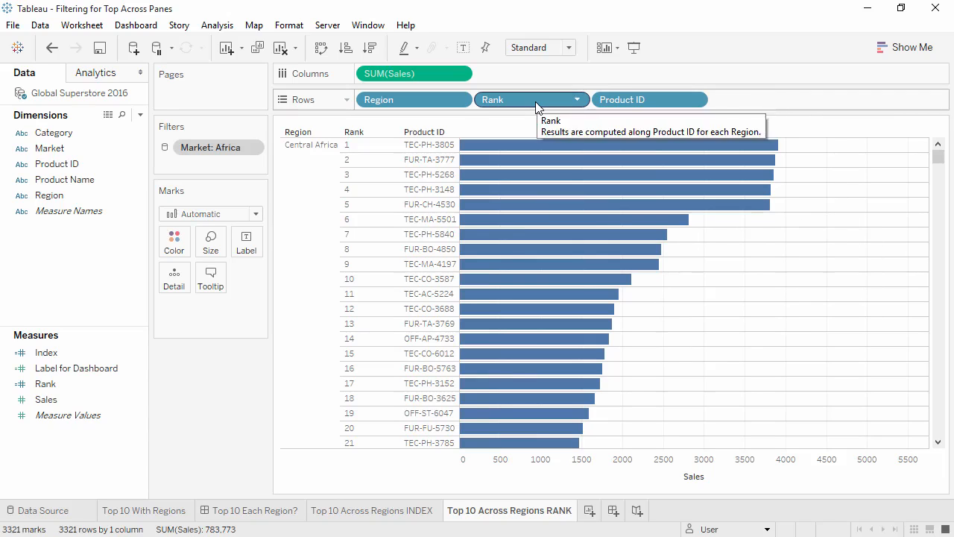
# Add the Rank field from Rows as a filter that keeps only the values 1 through 10.
pyautogui.moveTo(535, 102); pyautogui.dragTo(250, 169)
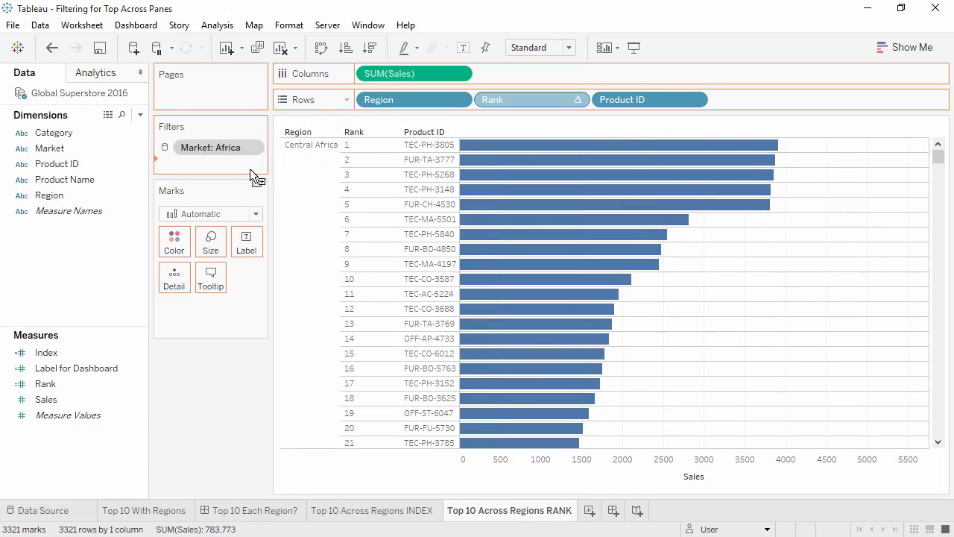
pyautogui.click(414, 319)
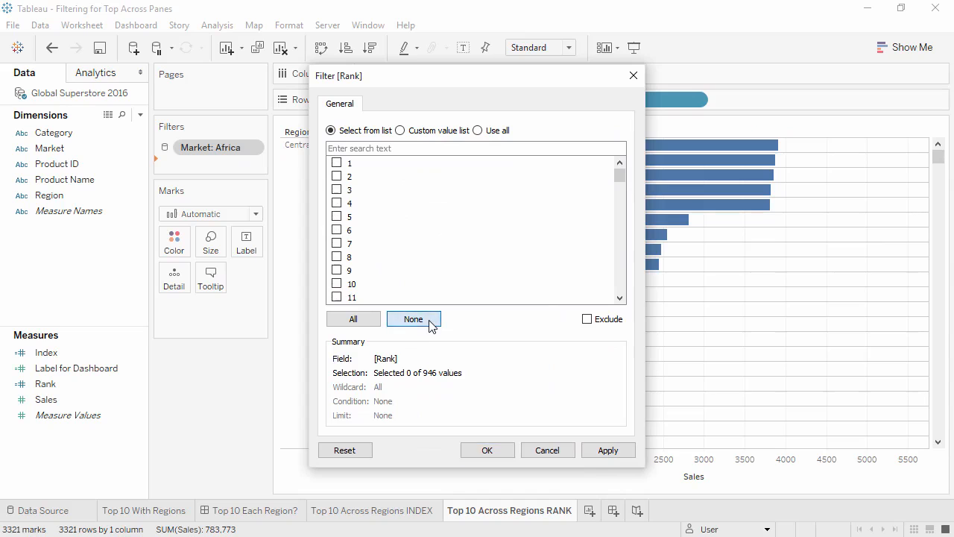
pyautogui.click(336, 284)
pyautogui.click(336, 270)
pyautogui.click(336, 257)
pyautogui.click(336, 243)
pyautogui.click(336, 230)
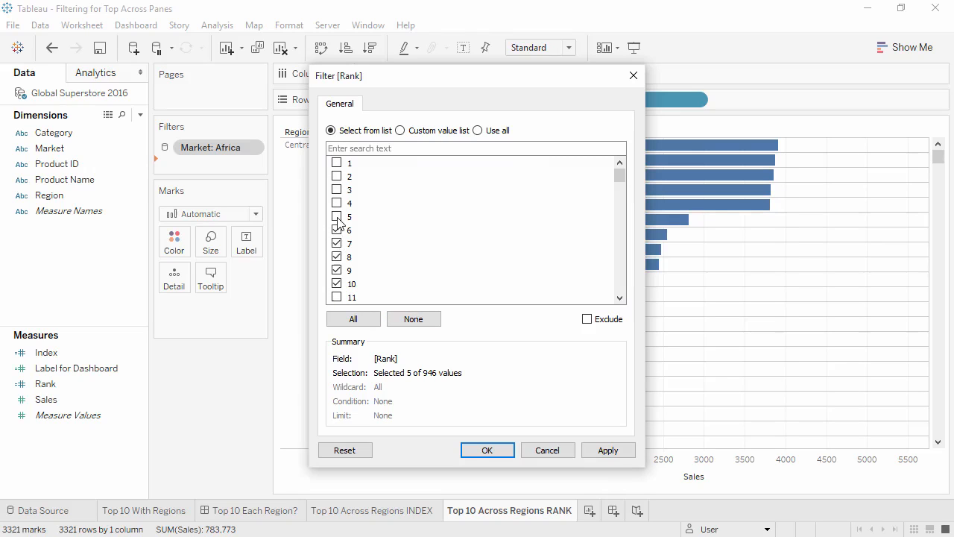
pyautogui.click(336, 216)
pyautogui.click(336, 203)
pyautogui.click(337, 190)
pyautogui.click(337, 176)
pyautogui.click(336, 162)
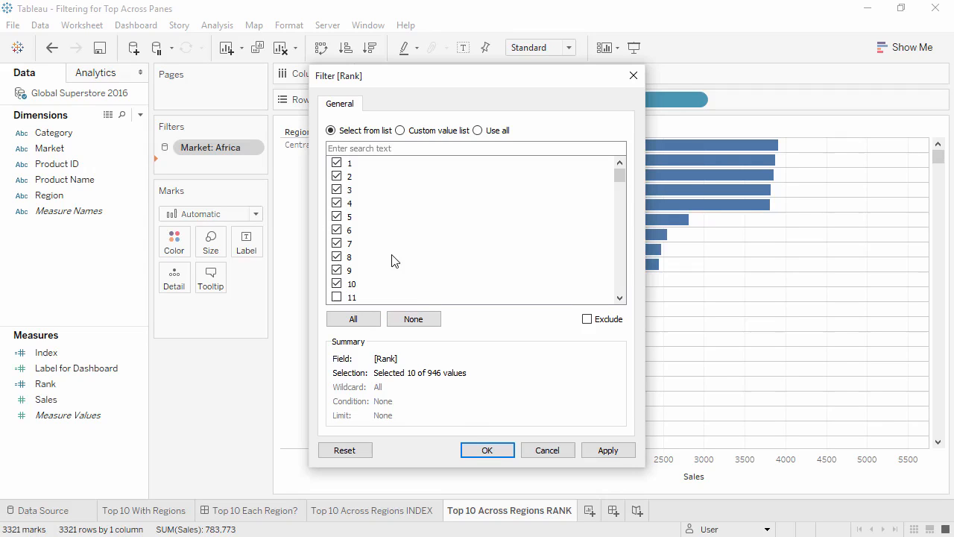
pyautogui.click(470, 450)
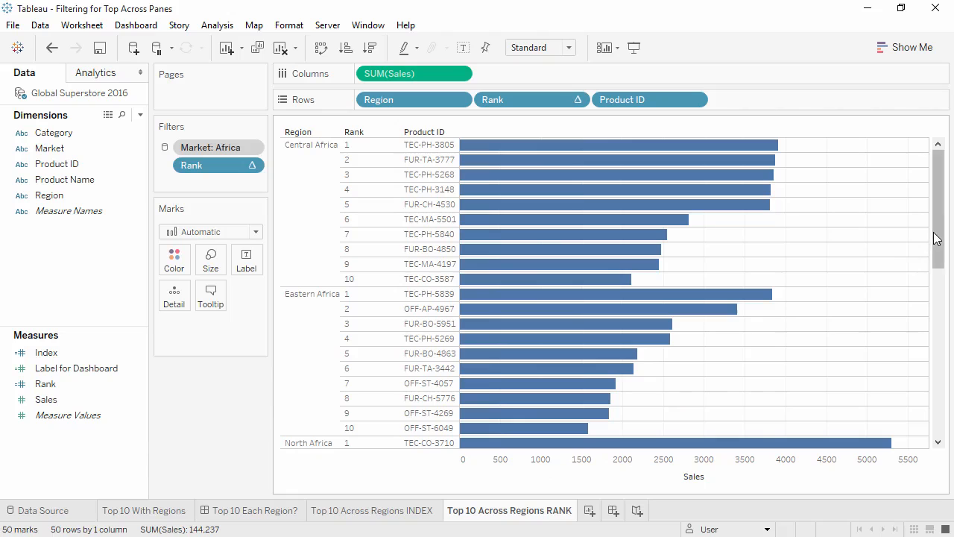
pyautogui.moveTo(938, 252); pyautogui.dragTo(953, 428)
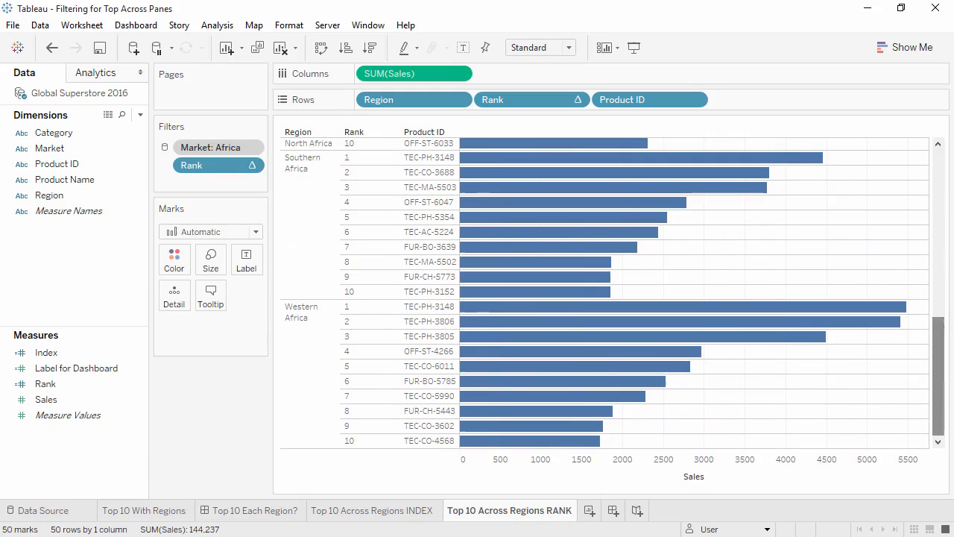